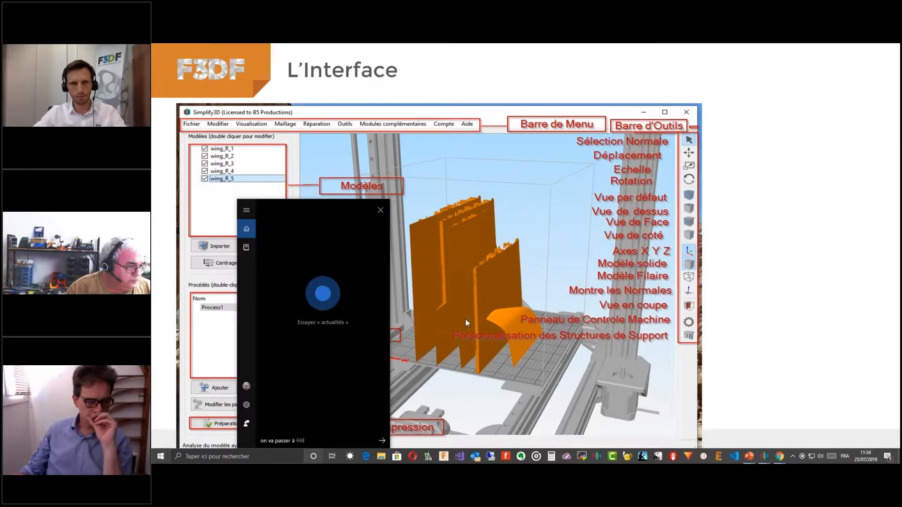
# - Open the recent #3DBenchy.factory project in Simplify3D and maximize its window
pyautogui.press('super+s')
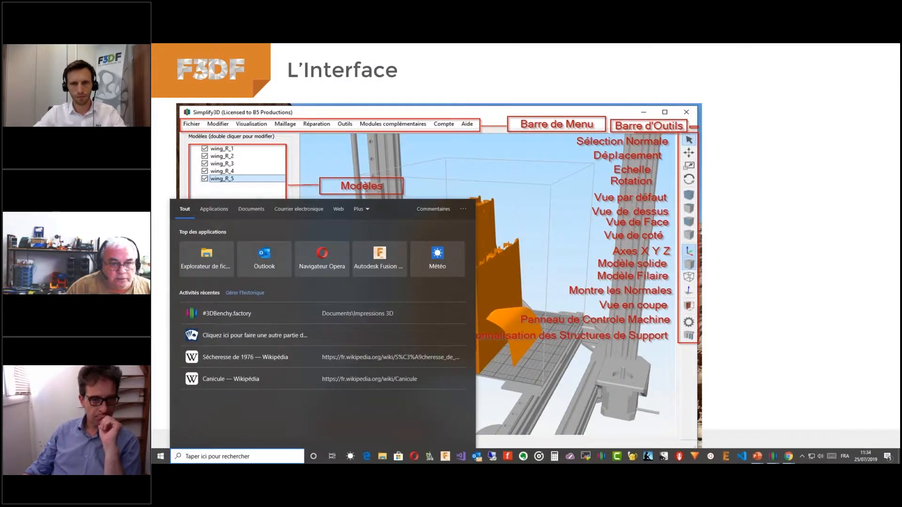
pyautogui.click(243, 317)
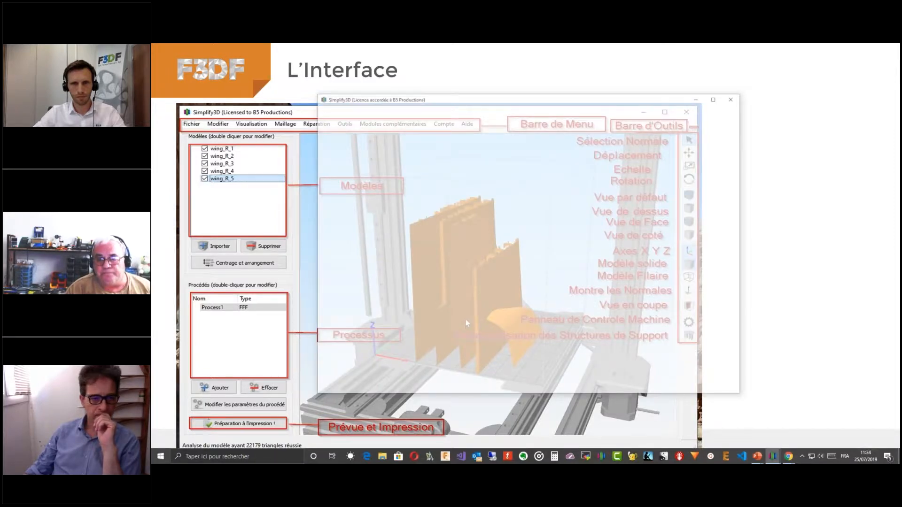
pyautogui.click(716, 98)
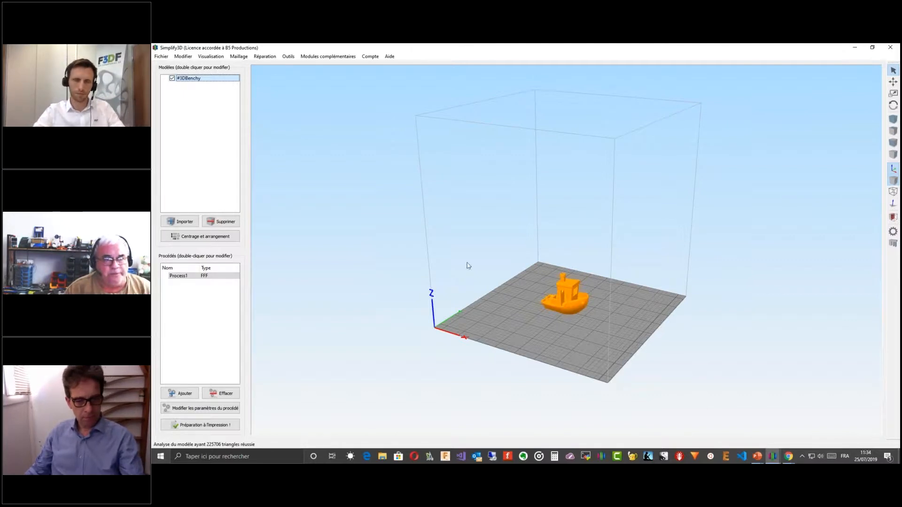
# - Open the model import file browser and dismiss it without importing a model
pyautogui.click(182, 221)
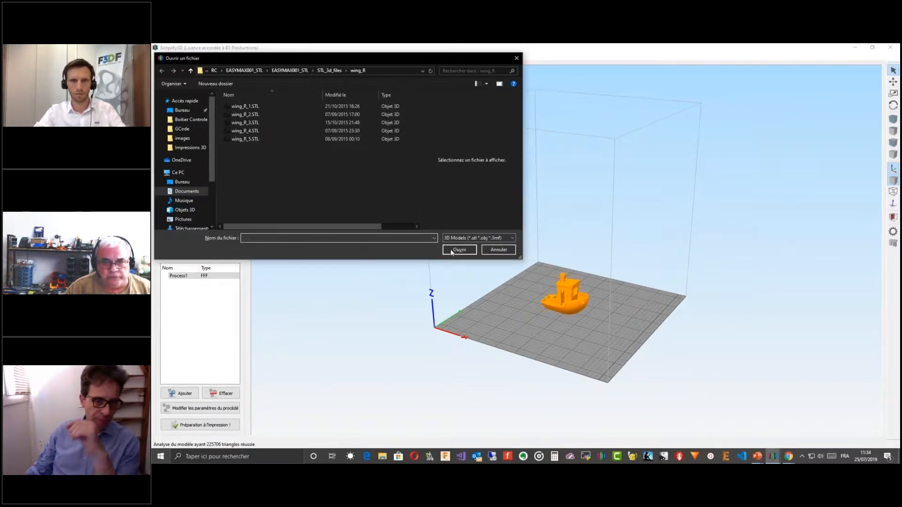
pyautogui.click(499, 250)
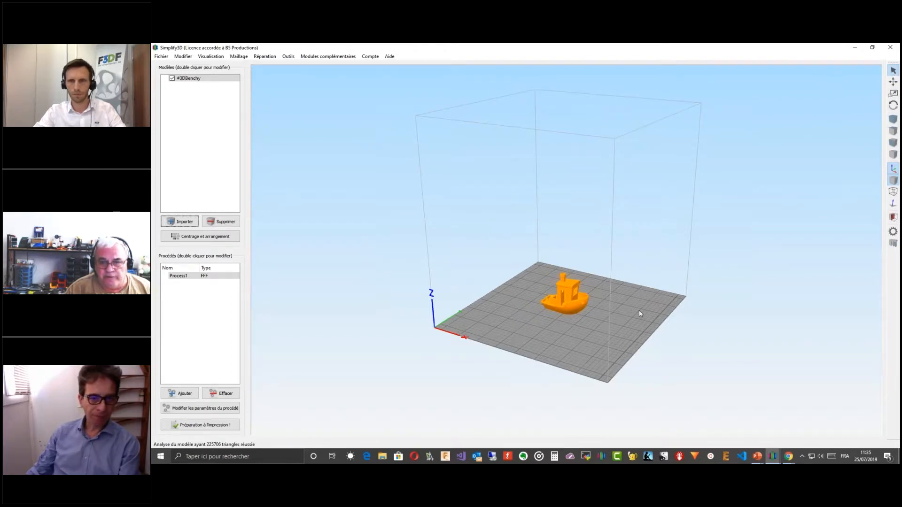
# - Move the #3DBenchy model a short distance across the build plate with the translate tool
pyautogui.moveTo(640, 312); pyautogui.dragTo(702, 288)
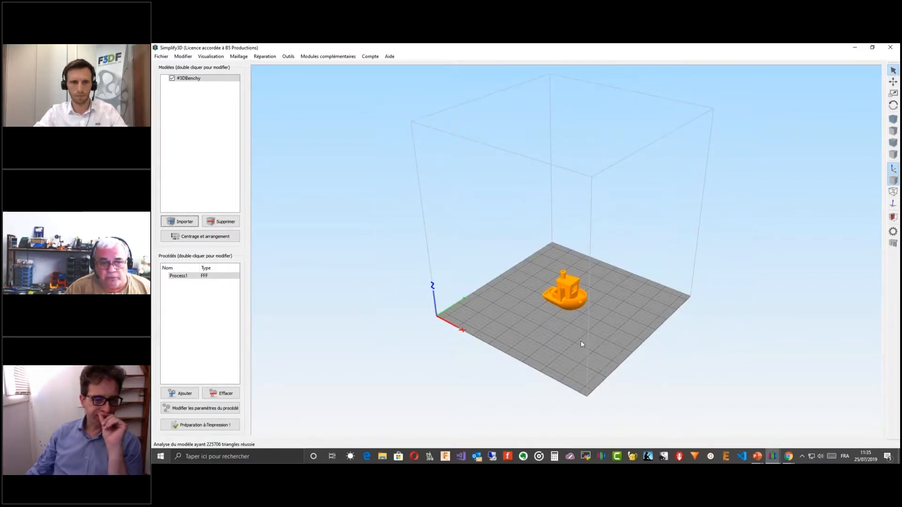
pyautogui.moveTo(583, 349); pyautogui.dragTo(667, 329)
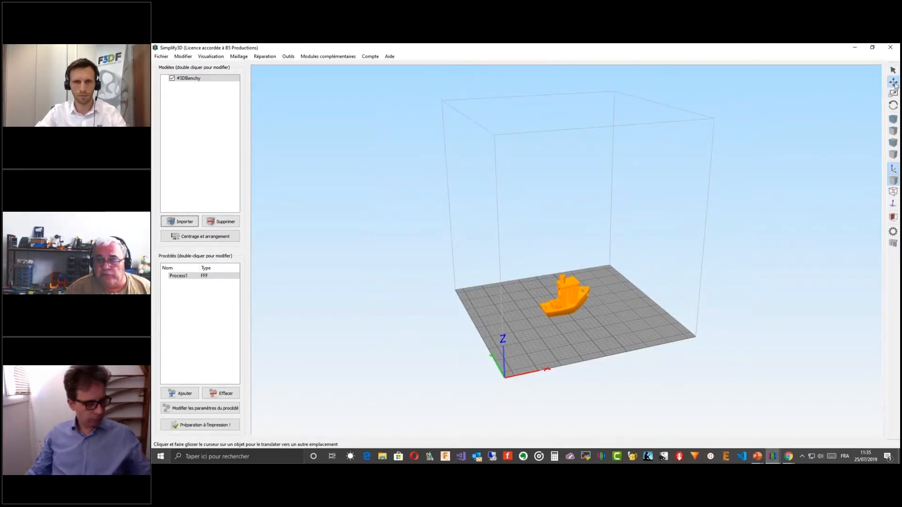
pyautogui.moveTo(581, 303)
pyautogui.mouseDown()
pyautogui.moveTo(611, 313)
pyautogui.moveTo(608, 284)
pyautogui.moveTo(529, 286)
pyautogui.moveTo(577, 311)
pyautogui.moveTo(586, 301)
pyautogui.mouseUp()
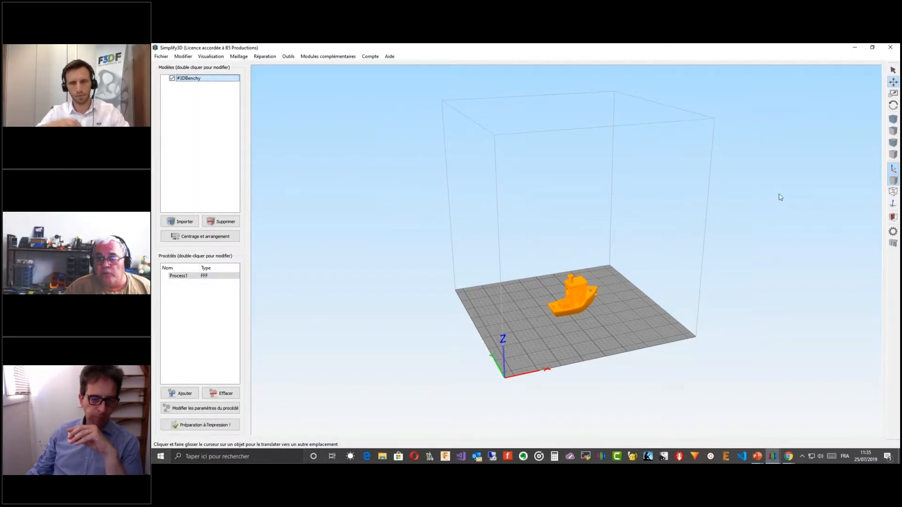
# - Try rotating the #3DBenchy model slightly about the Z axis, and return to the normal selection mode
pyautogui.click(894, 94)
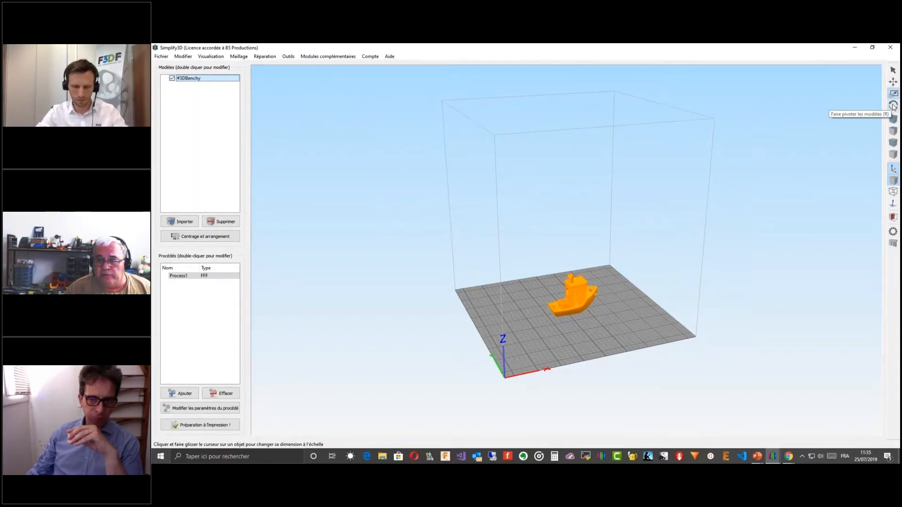
pyautogui.click(894, 105)
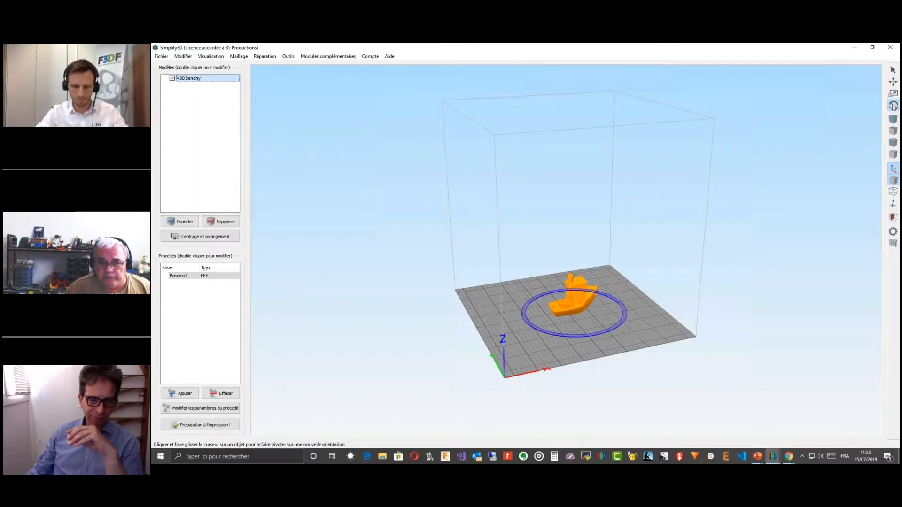
pyautogui.moveTo(585, 336)
pyautogui.mouseDown()
pyautogui.moveTo(527, 320)
pyautogui.moveTo(582, 337)
pyautogui.mouseUp()
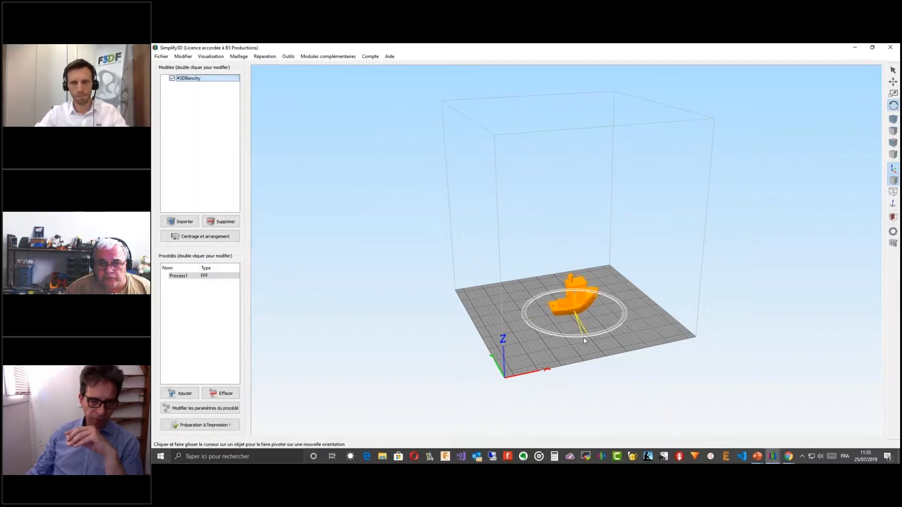
pyautogui.moveTo(584, 338); pyautogui.dragTo(584, 338)
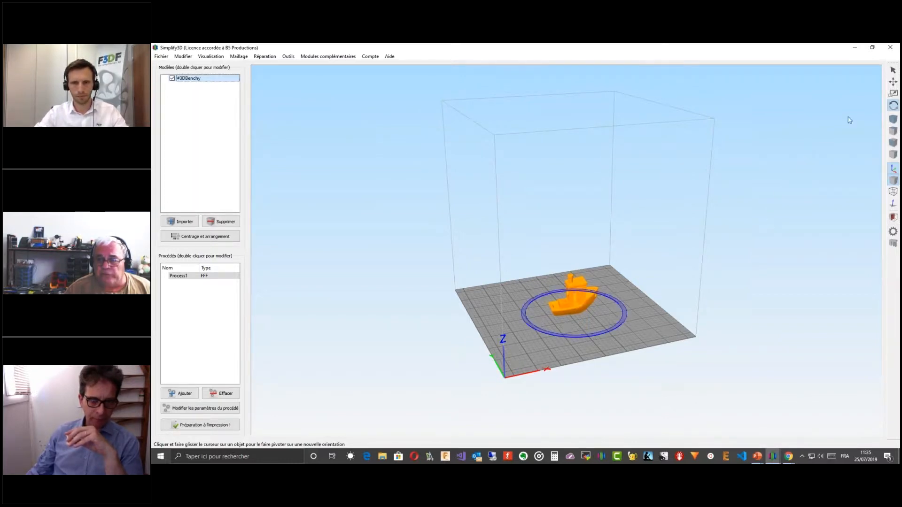
pyautogui.click(894, 72)
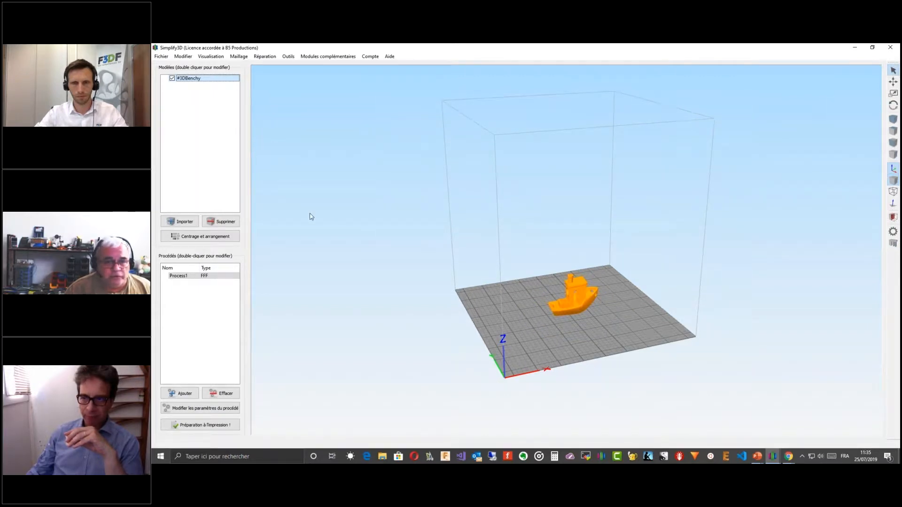
# - Center and arrange the #3DBenchy model on the build plate
pyautogui.click(212, 238)
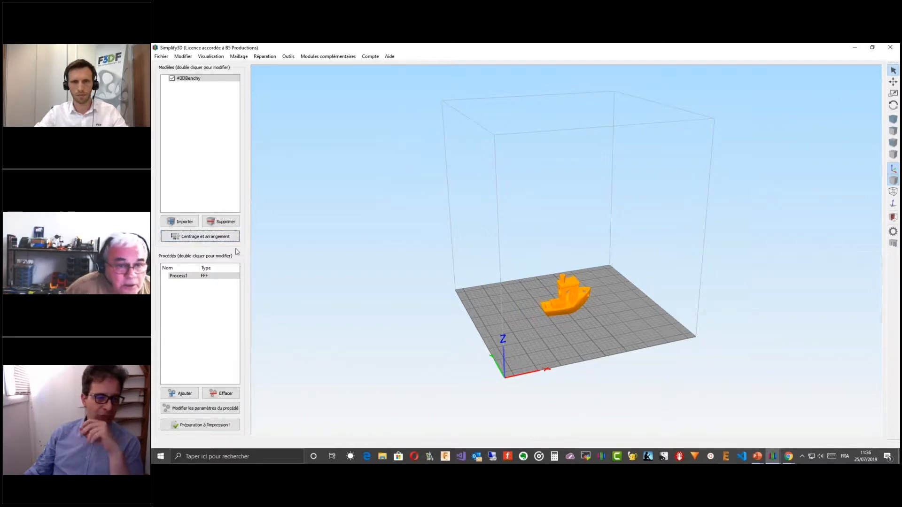
pyautogui.click(565, 319)
pyautogui.moveTo(565, 318); pyautogui.dragTo(532, 324)
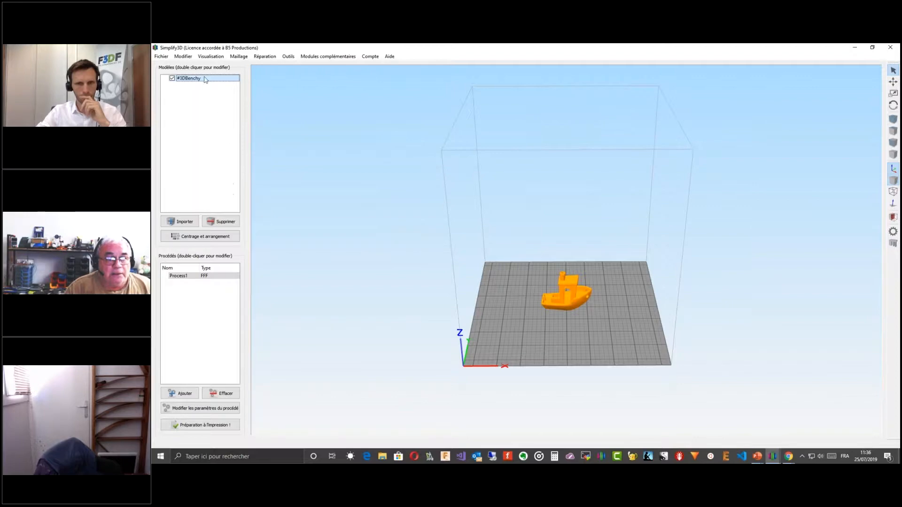
pyautogui.moveTo(548, 328); pyautogui.dragTo(507, 307)
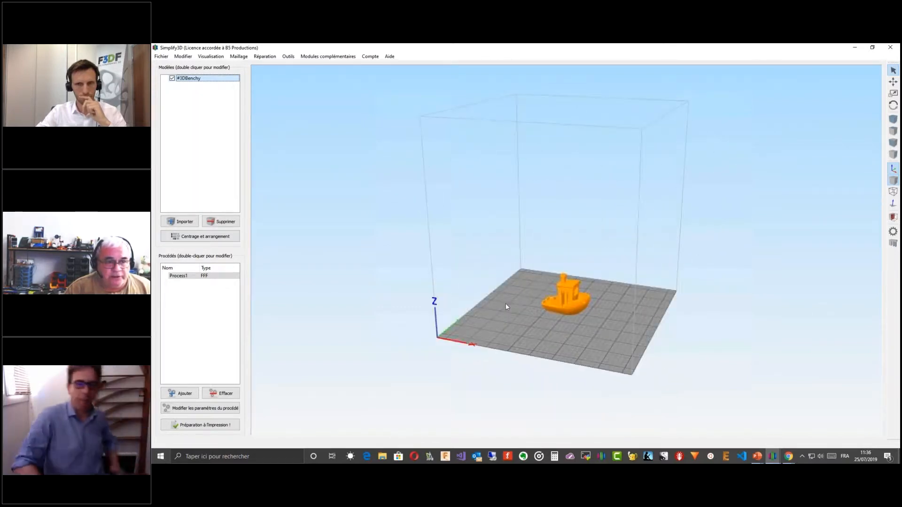
# - Open the FFF settings of Process1 and apply the PC-ABS Gris profile
pyautogui.click(185, 277)
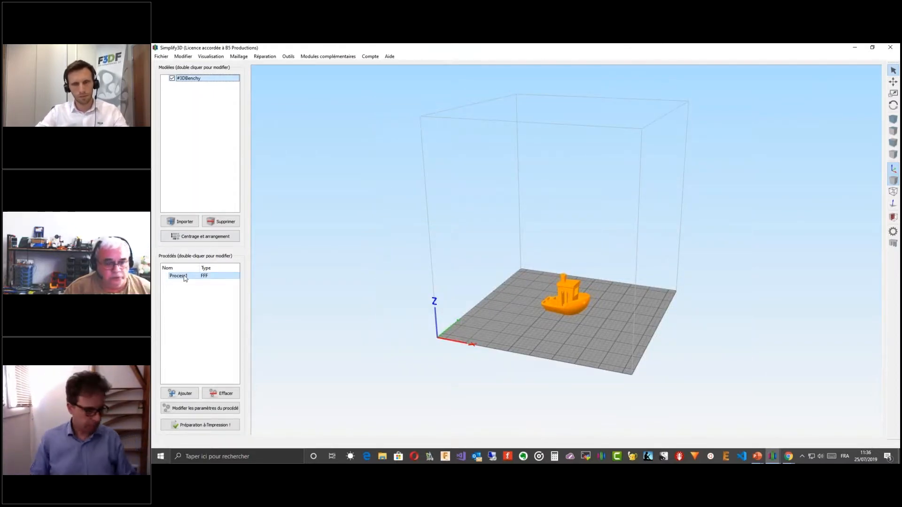
pyautogui.click(185, 277)
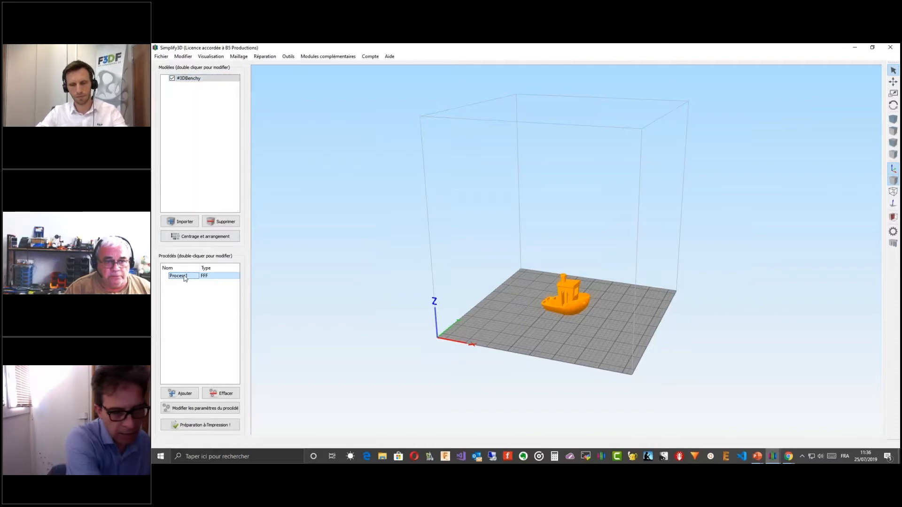
pyautogui.doubleClick(185, 277)
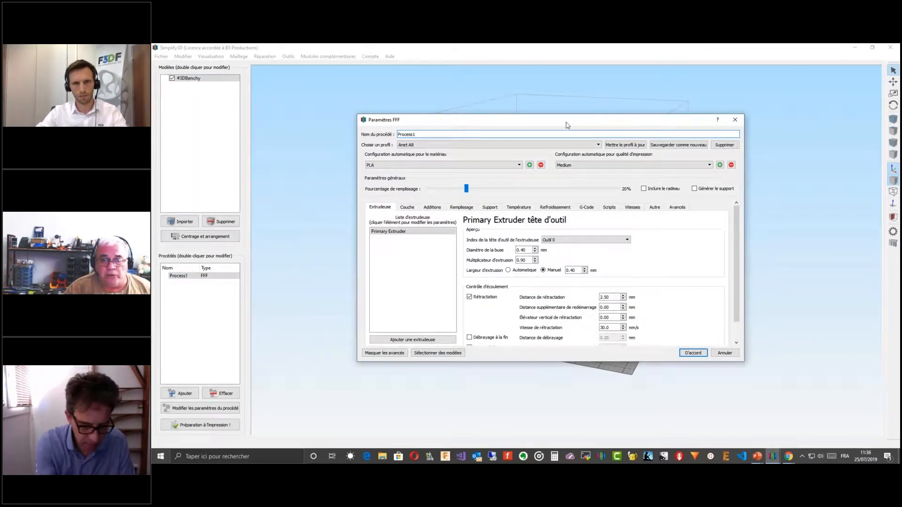
pyautogui.moveTo(549, 121); pyautogui.dragTo(509, 99)
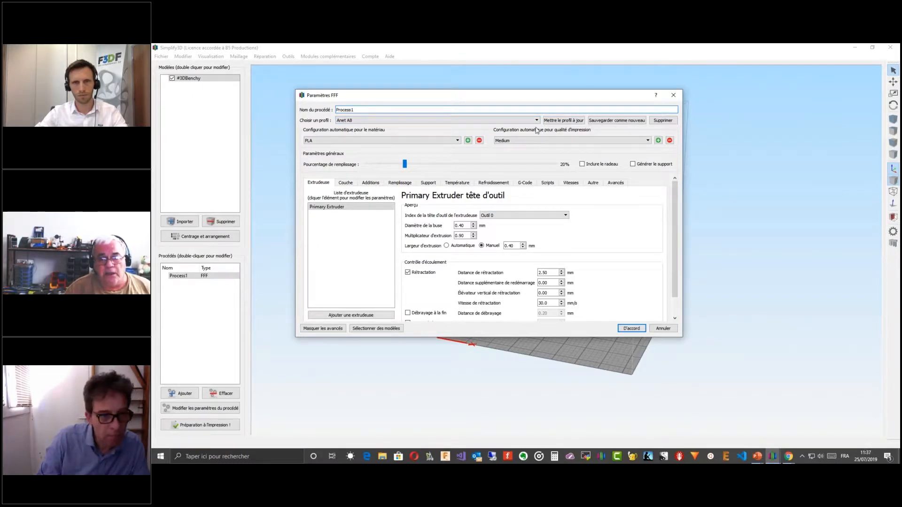
pyautogui.click(537, 121)
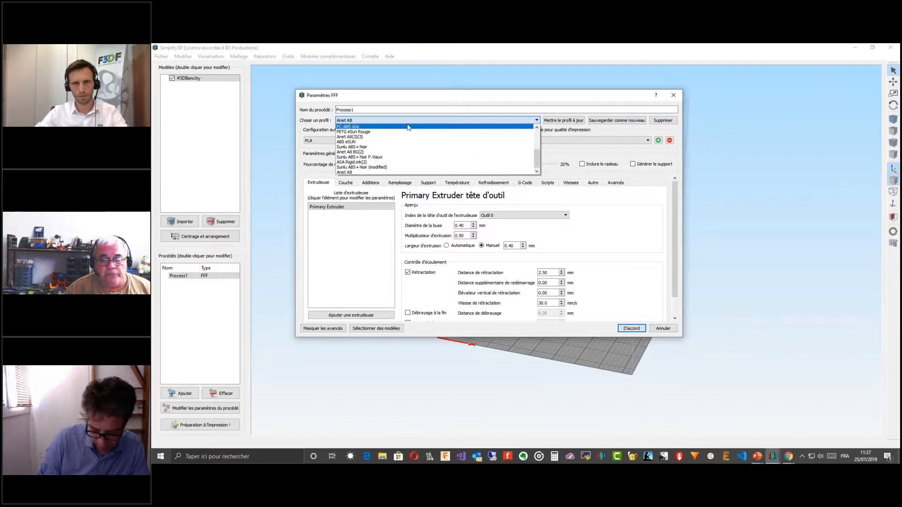
pyautogui.click(374, 127)
# - Examine the tool-head index options and the other settings of the primary extruder
pyautogui.click(567, 230)
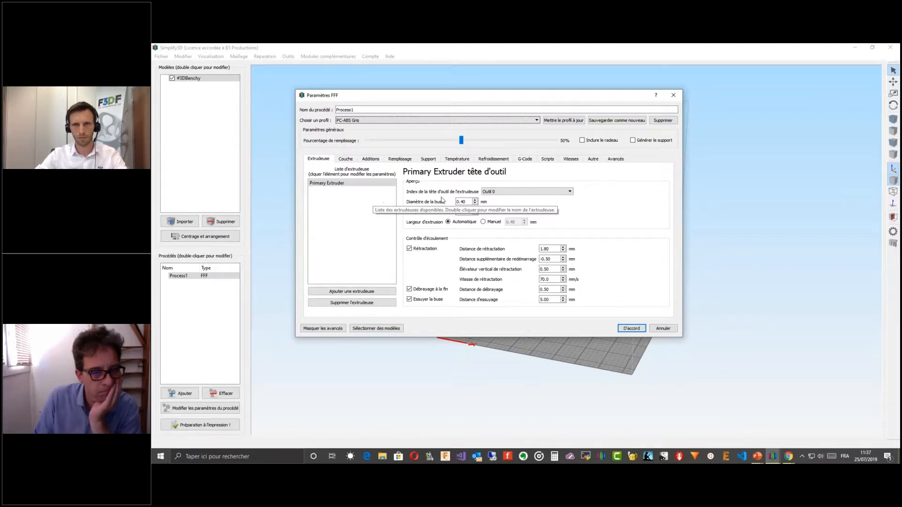
pyautogui.click(565, 192)
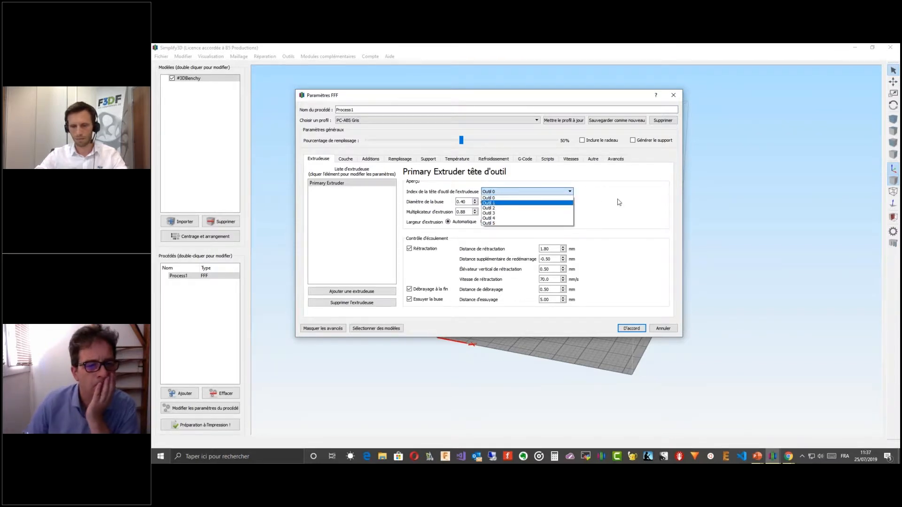
pyautogui.click(617, 201)
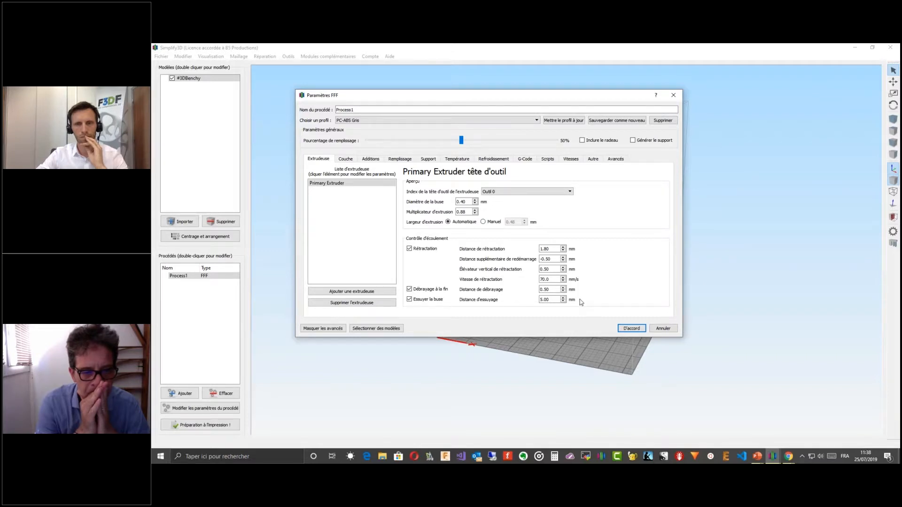
# - Examine the layer, additions, infill and support settings of the PC-ABS Gris profile
pyautogui.click(346, 160)
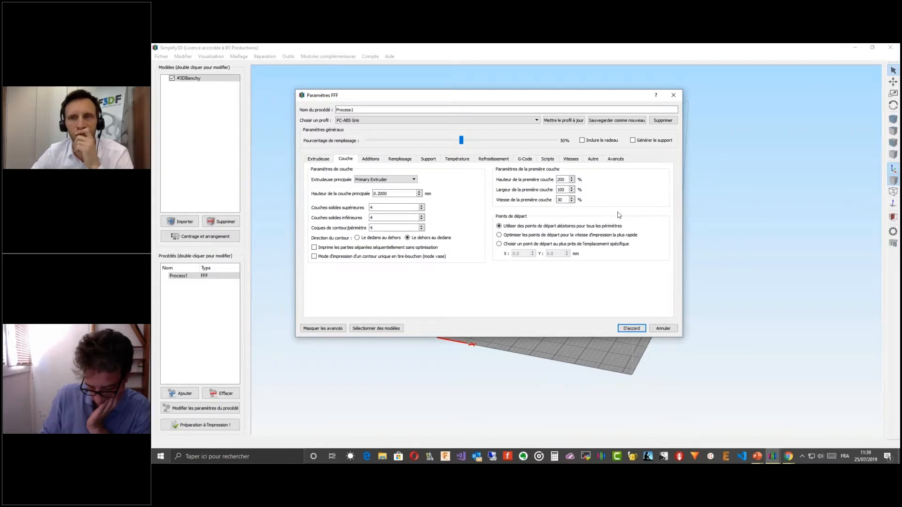
pyautogui.click(375, 160)
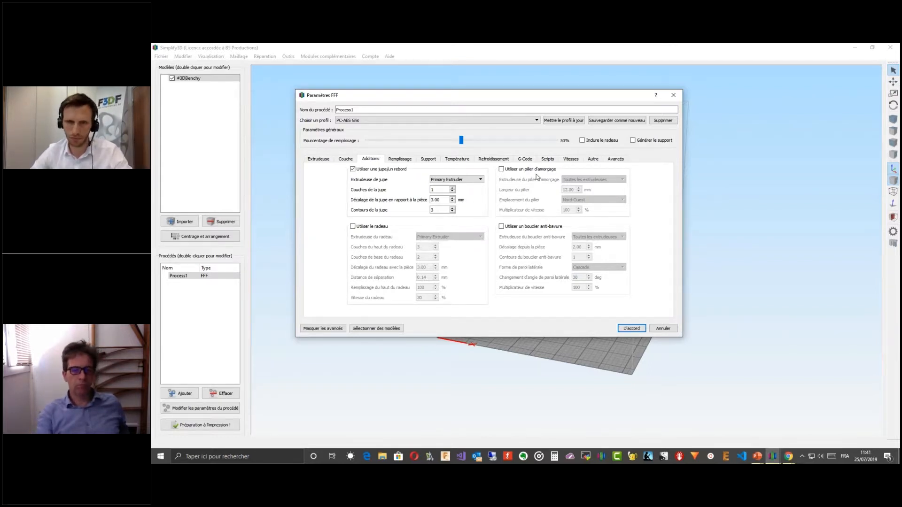
pyautogui.click(407, 160)
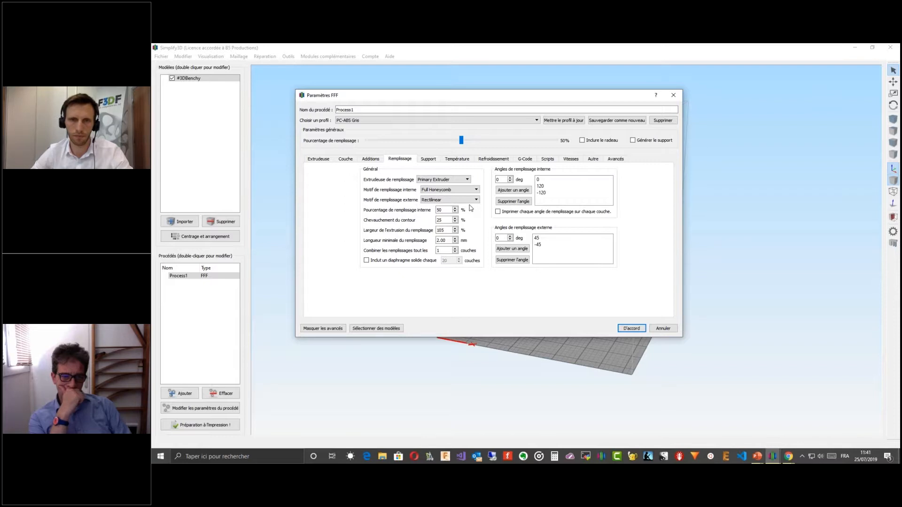
pyautogui.click(441, 211)
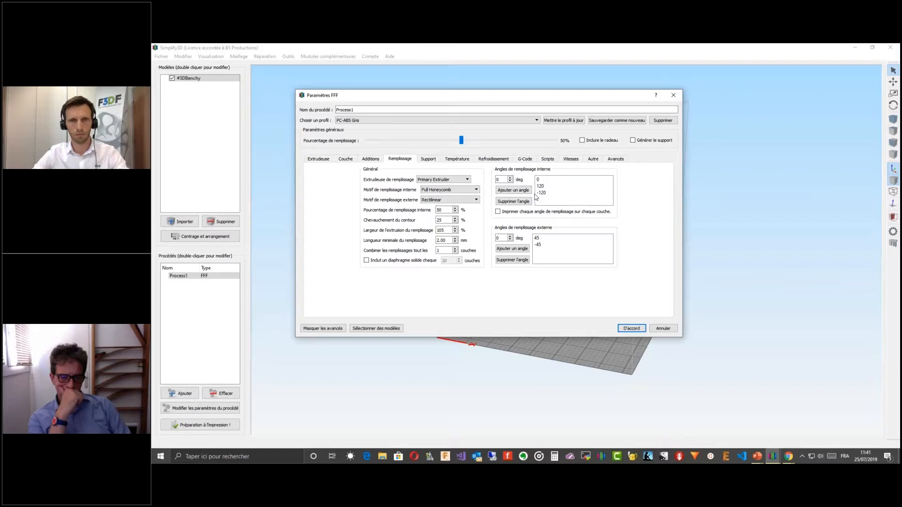
pyautogui.click(428, 160)
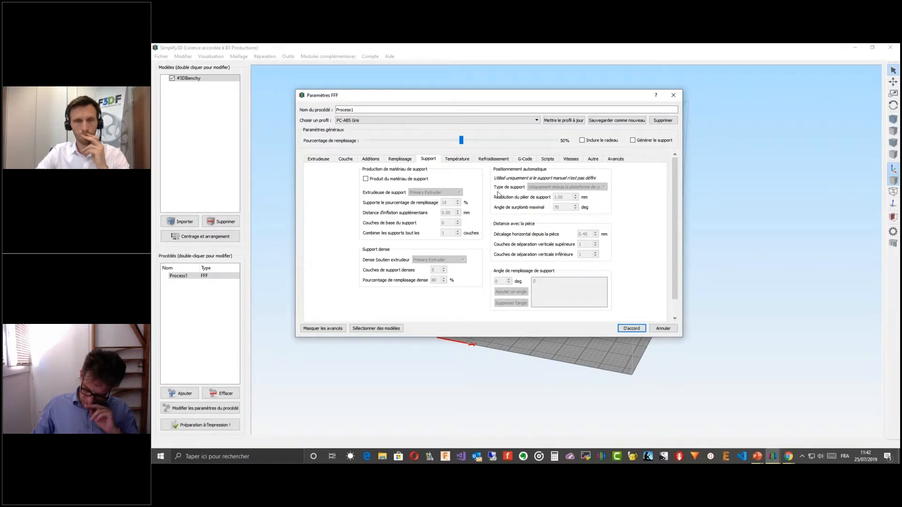
# - Examine the per-layer temperature setpoints of the heated bed and the primary extruder
pyautogui.click(457, 159)
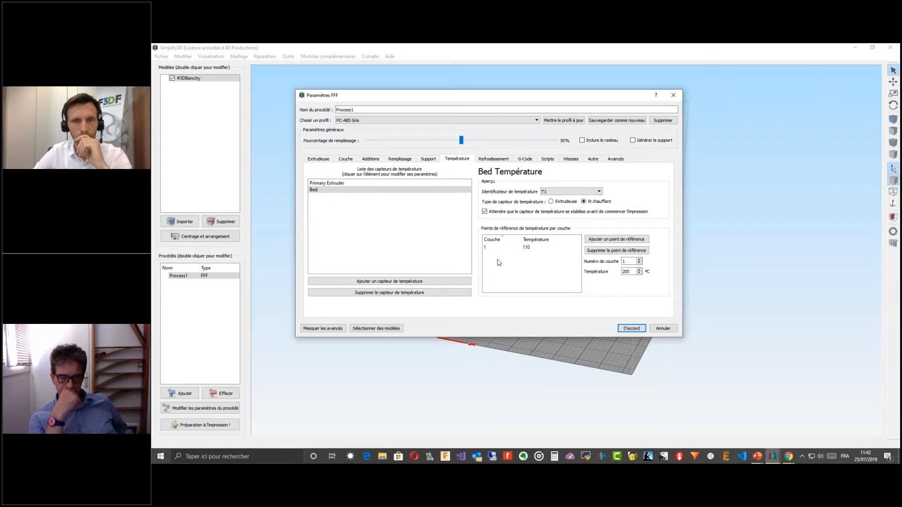
pyautogui.click(530, 251)
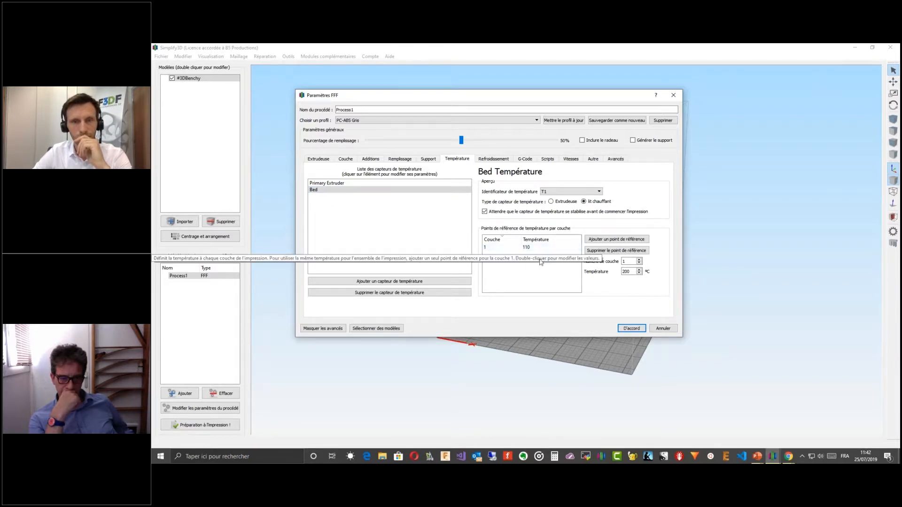
pyautogui.click(345, 184)
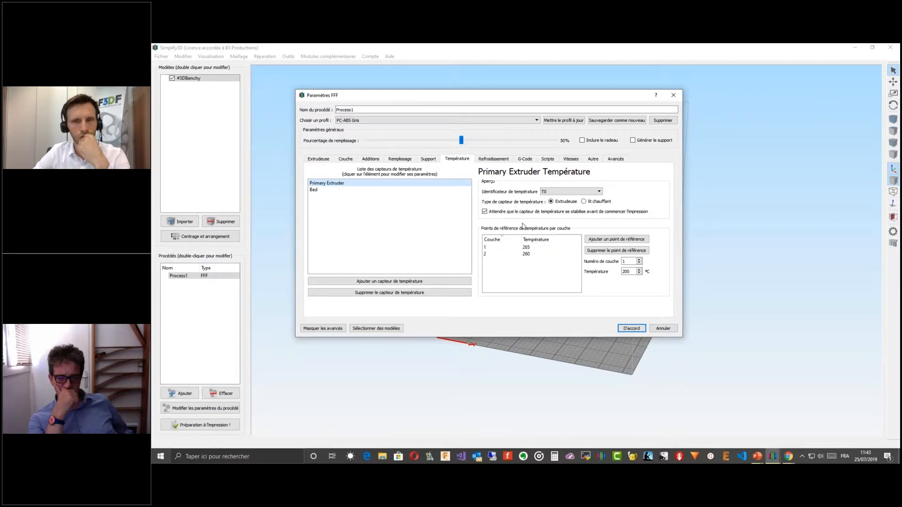
# - Examine the profile's fan cooling controls, G-code machine definition and starting script
pyautogui.click(494, 158)
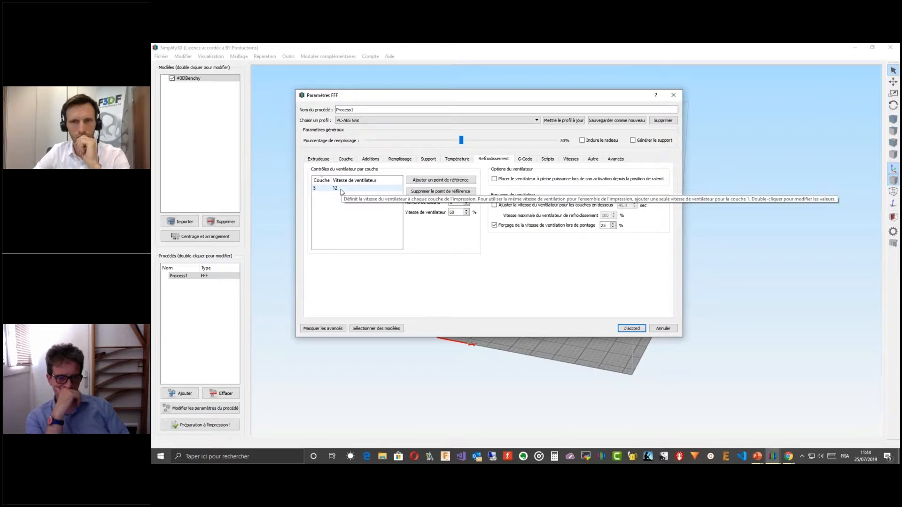
pyautogui.click(527, 161)
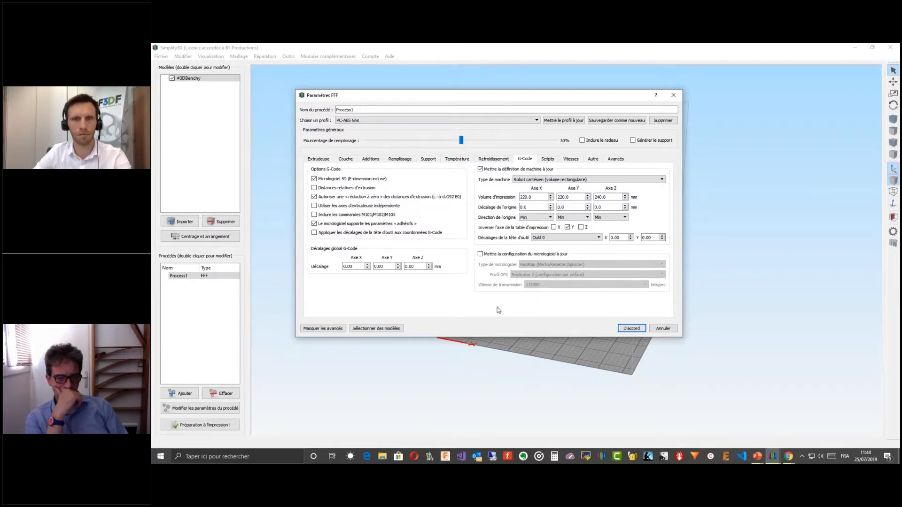
pyautogui.click(548, 159)
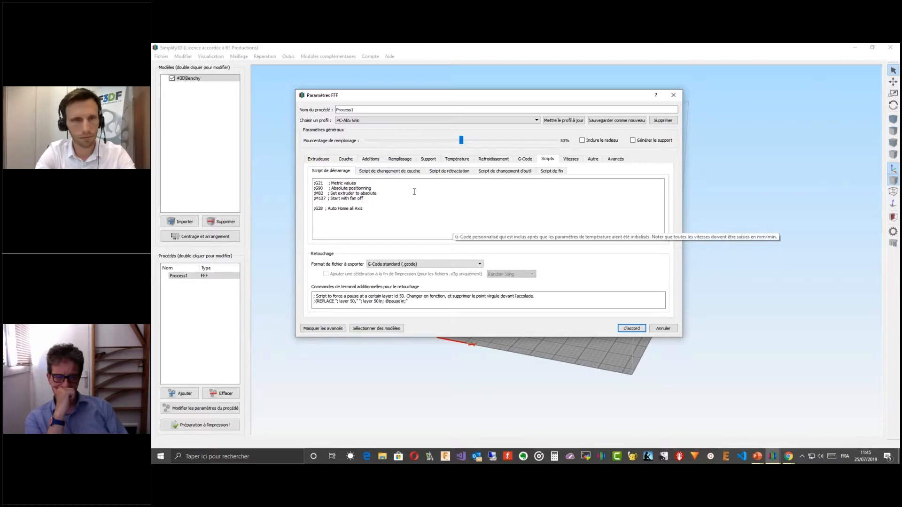
# - Review the speed, bridging and filament, and advanced settings, and accept the settings of Process1
pyautogui.click(575, 159)
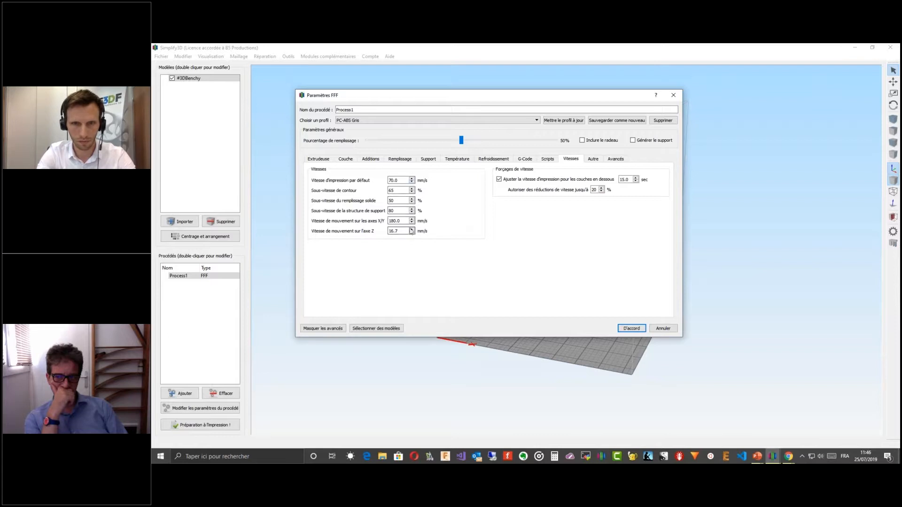
pyautogui.moveTo(412, 190)
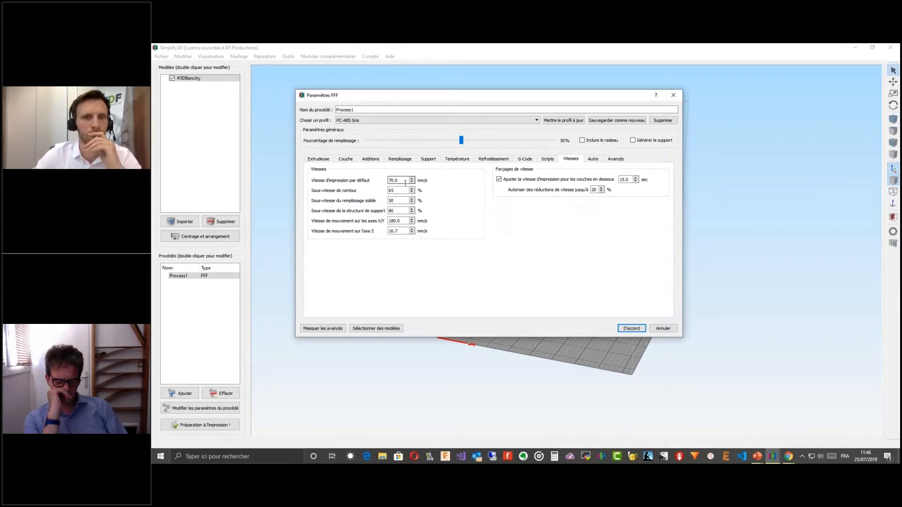
pyautogui.click(594, 160)
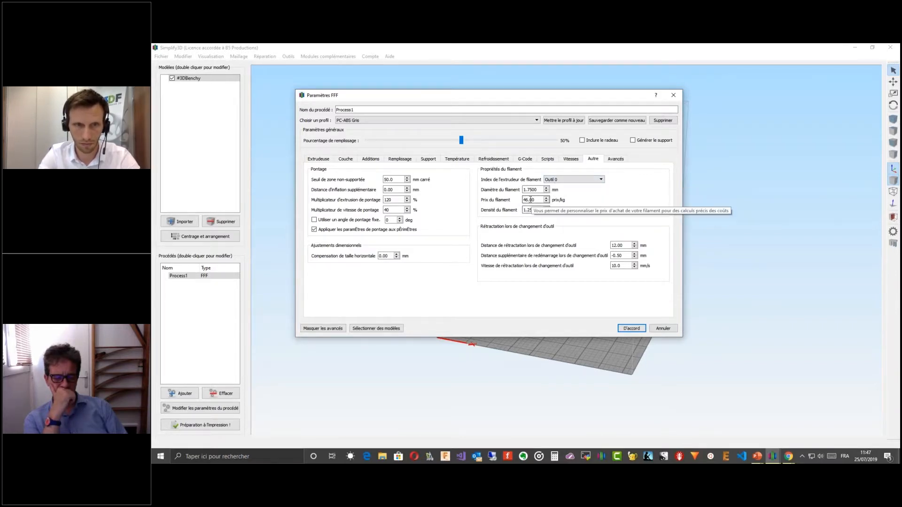
pyautogui.click(617, 161)
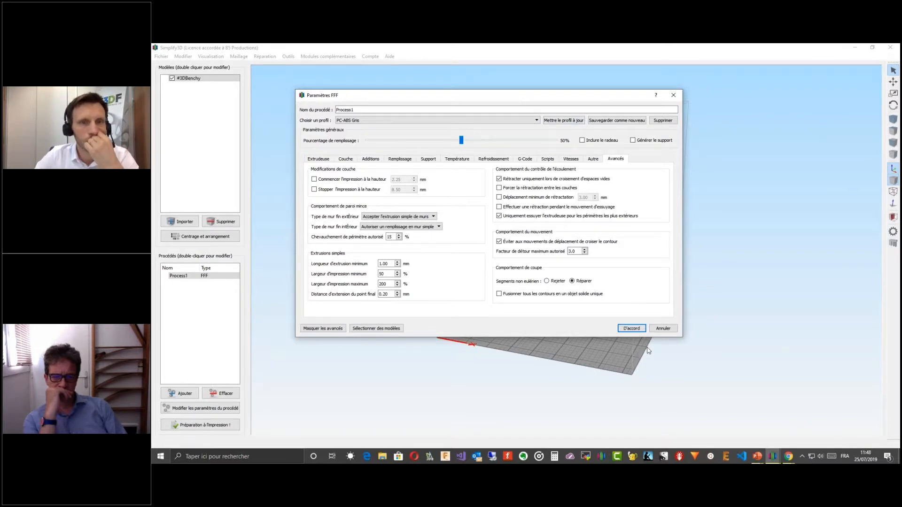
pyautogui.click(632, 330)
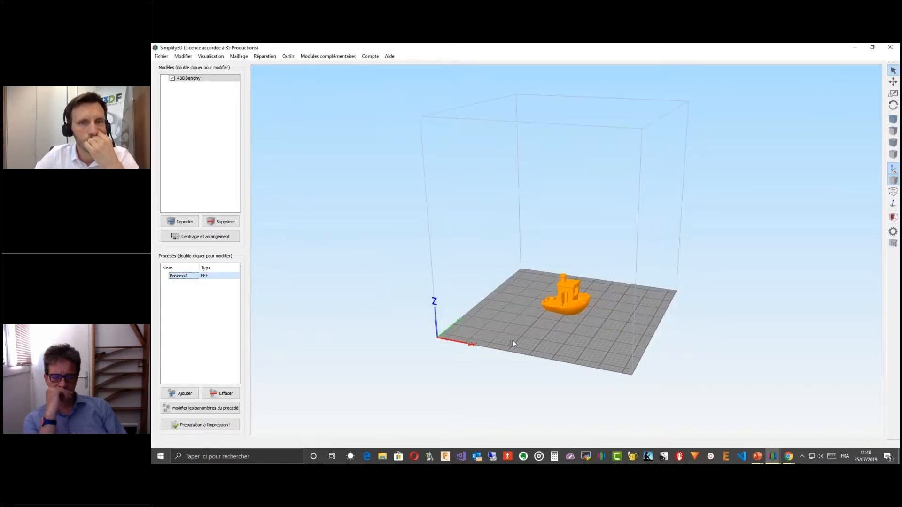